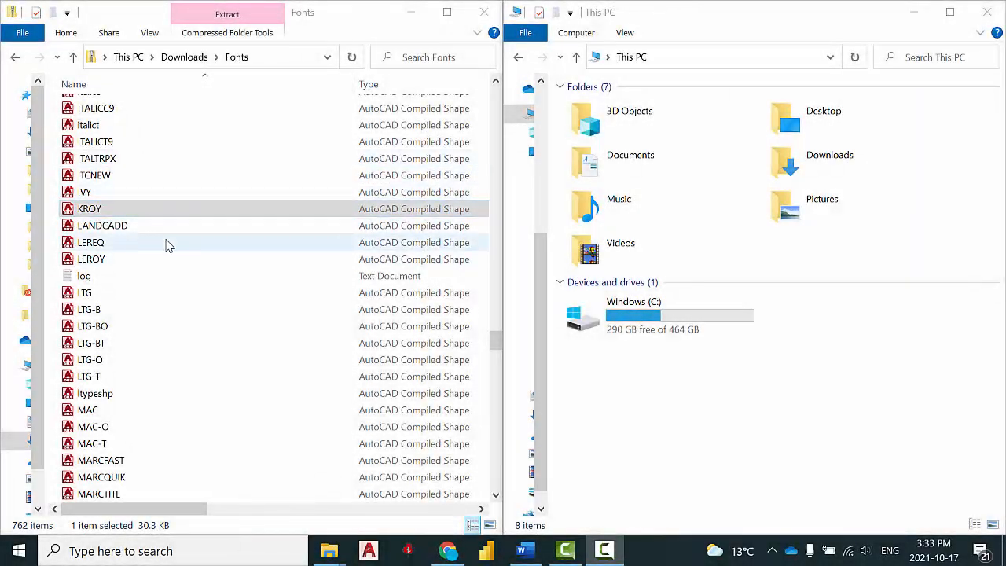
scroll(167, 246, down, 2)
scroll(167, 251, up, 2)
scroll(197, 283, up, 3)
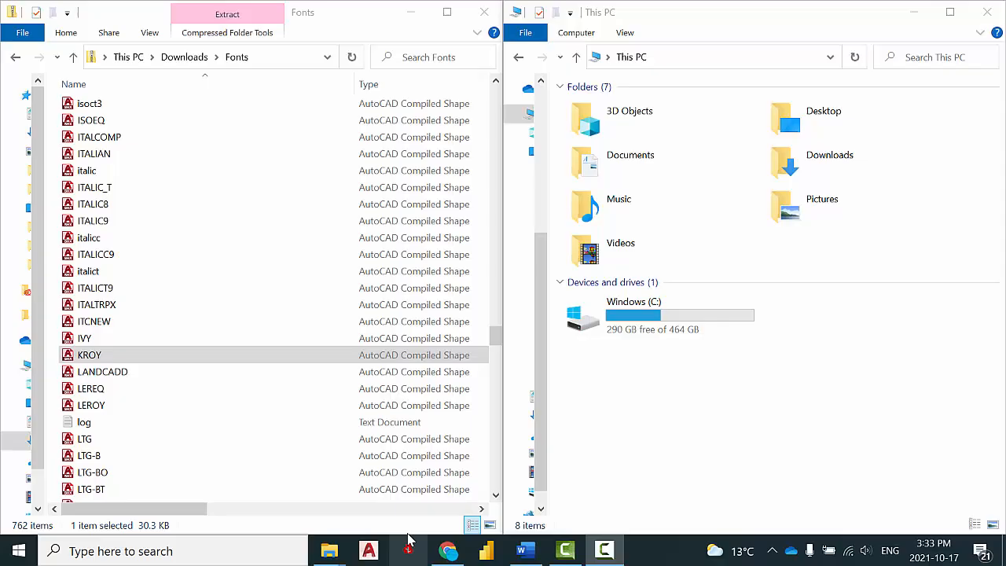
- Browse from Windows (C:) into Program Files and then the Autodesk folder
double_click(633, 323)
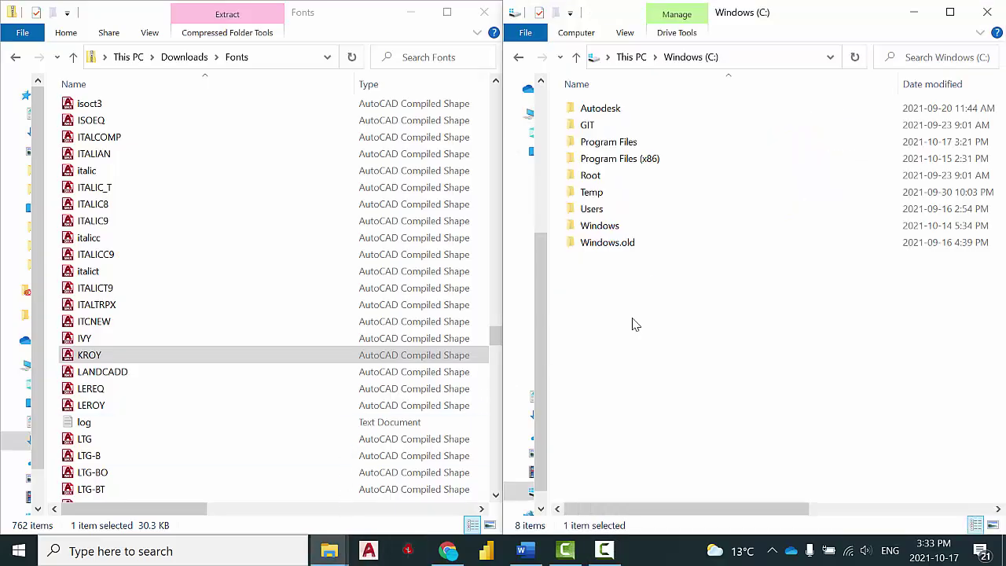
double_click(609, 142)
click(618, 208)
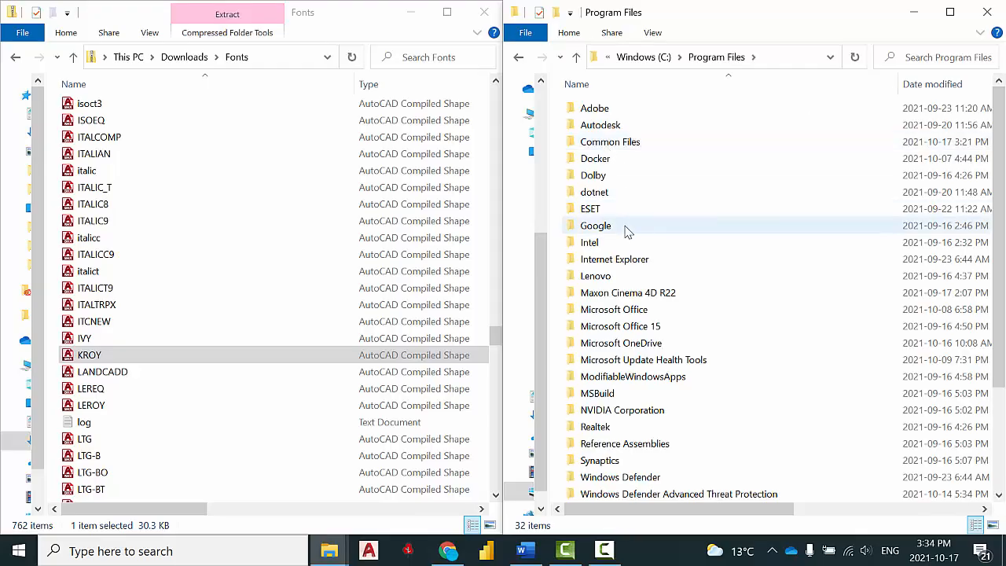
double_click(601, 125)
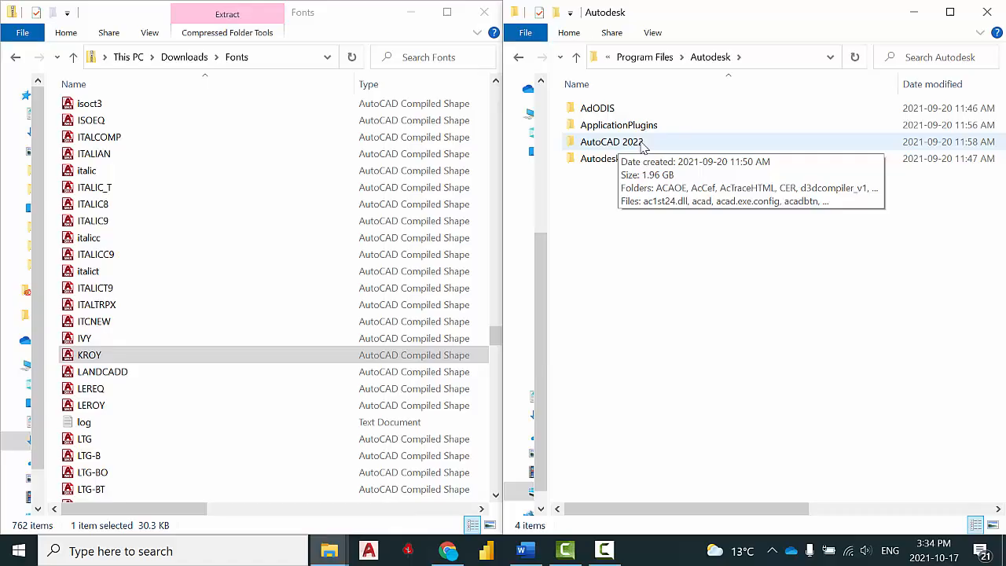
- Navigate into the AutoCAD 2022 folder and its Fonts subfolder
double_click(639, 146)
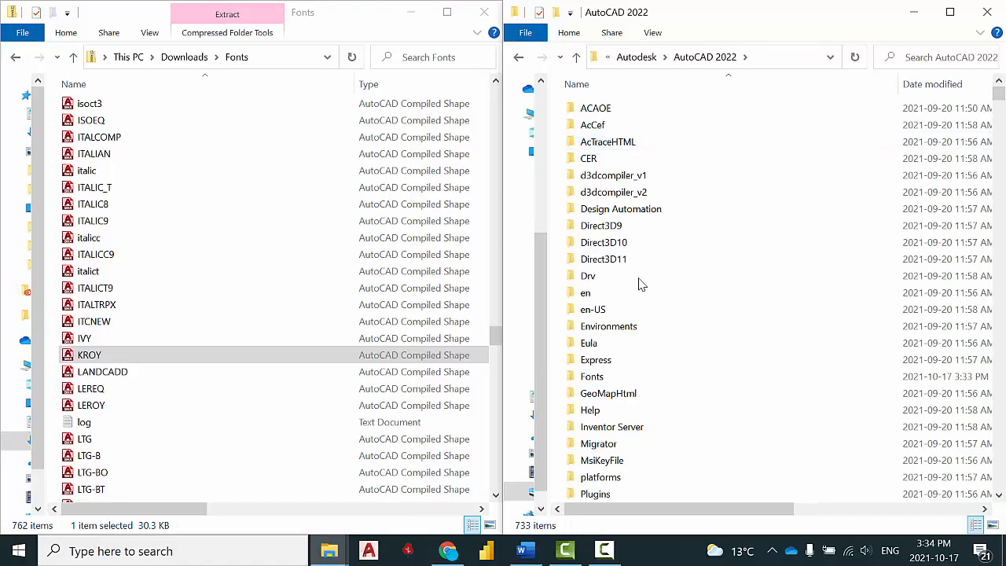
click(630, 262)
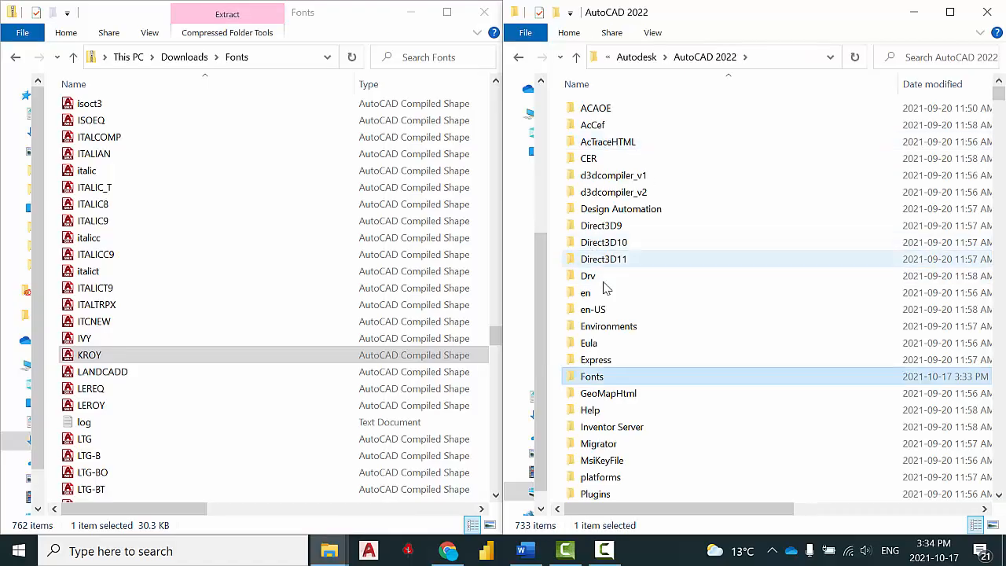
click(594, 377)
double_click(601, 381)
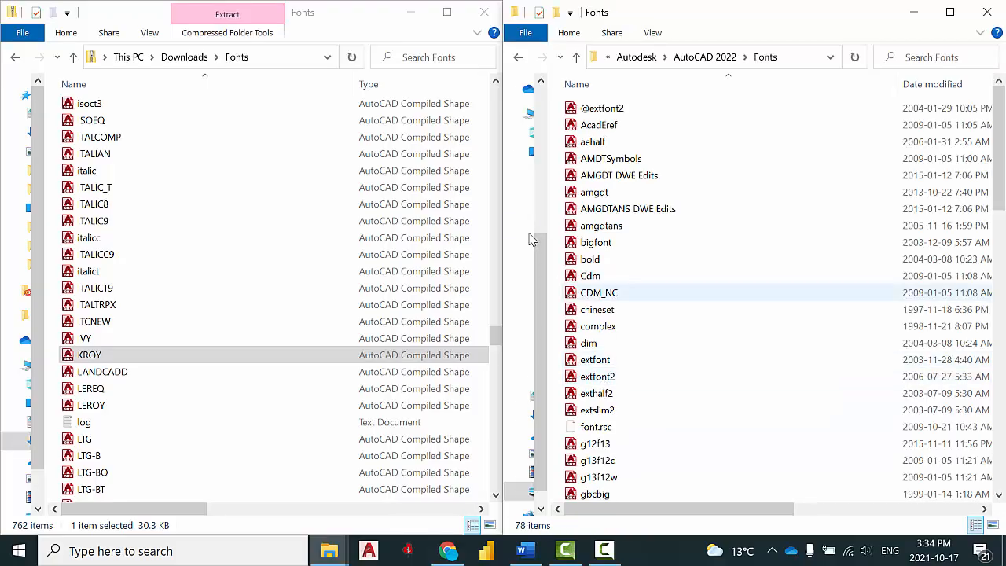
- Copy the KROY font file from Downloads into AutoCAD 2022's Fonts folder with administrator permission
click(104, 357)
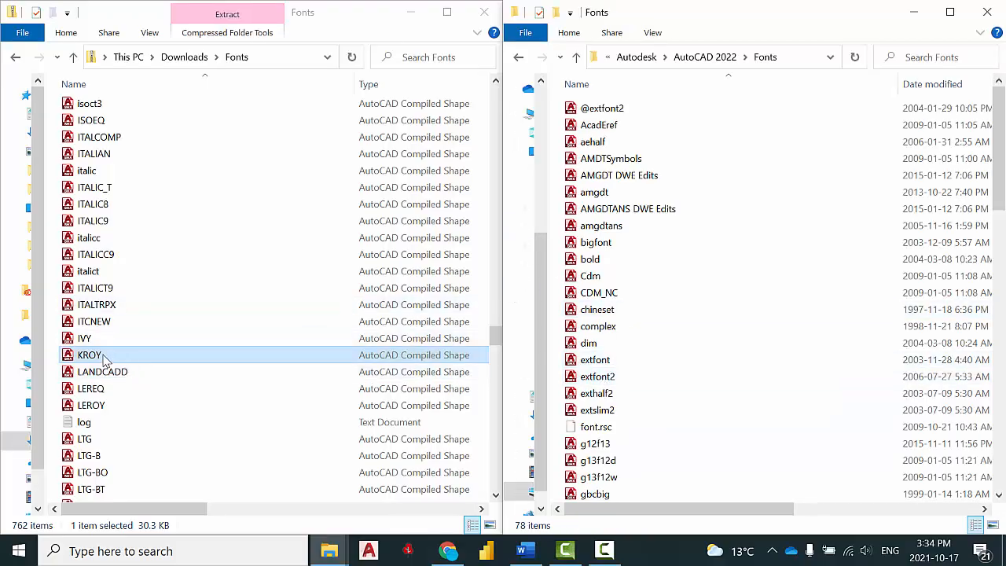
click(753, 245)
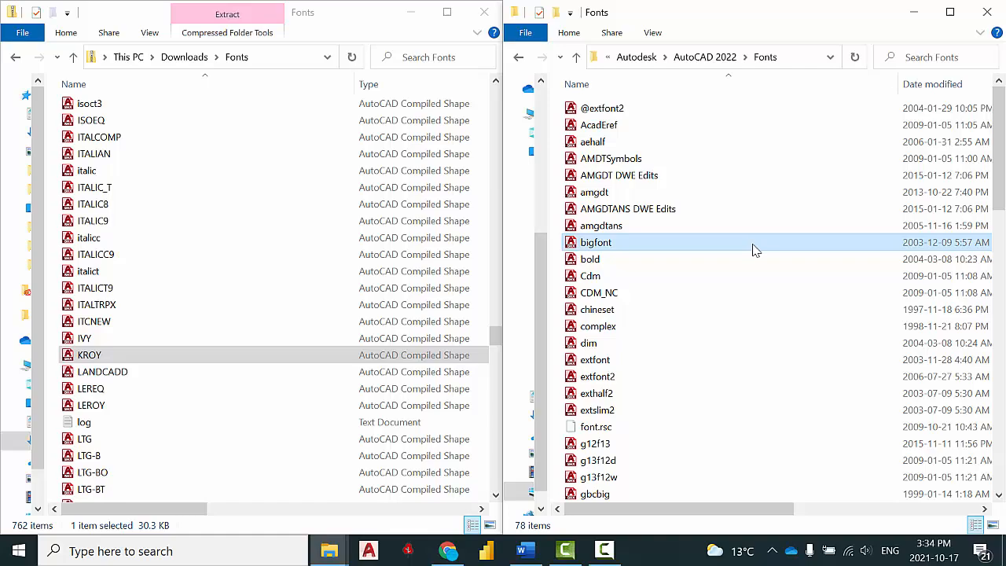
key(ctrl+v)
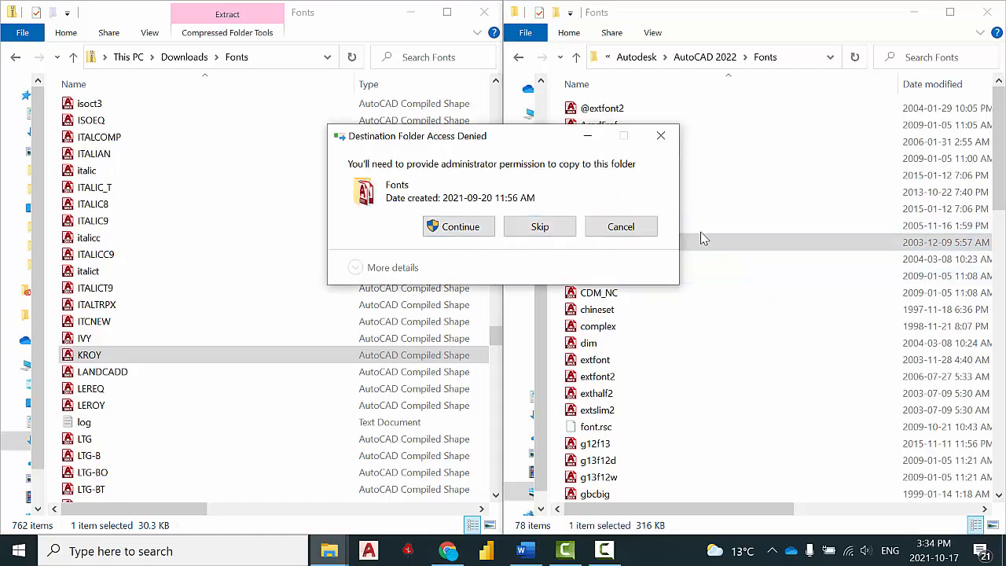
click(459, 226)
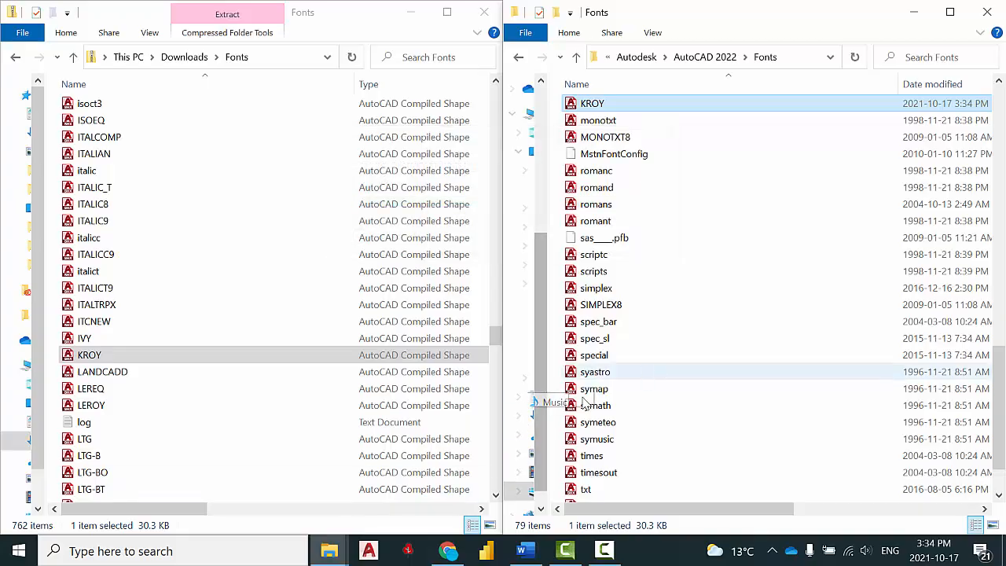
click(369, 551)
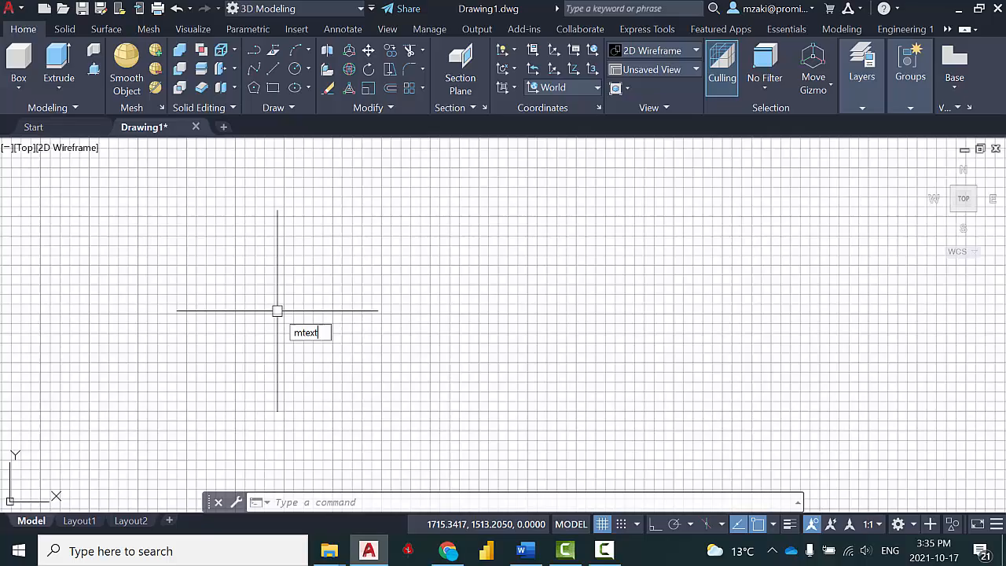
- Run MTEXT and place the two corners of a multiline text box
key(Return)
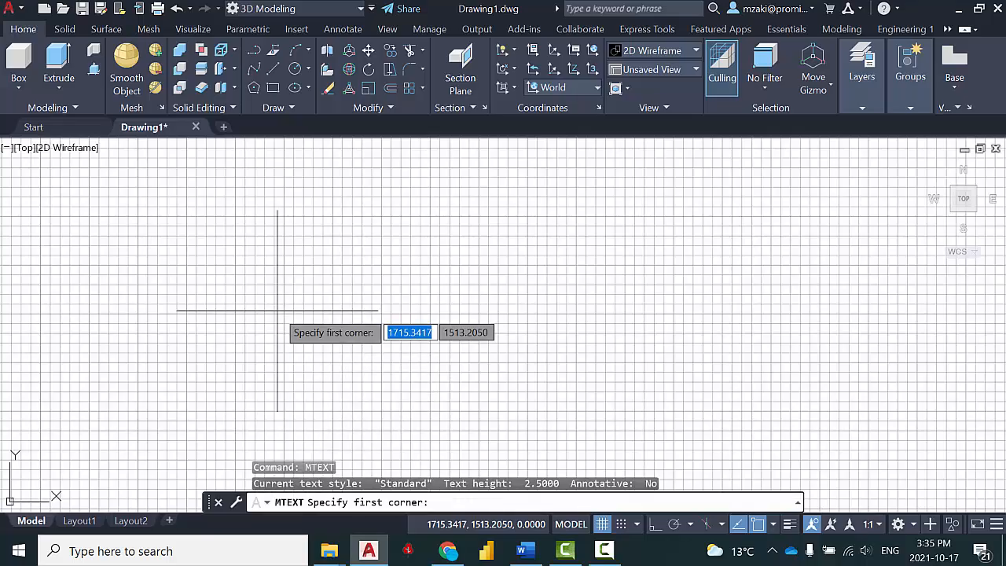
click(240, 253)
click(683, 402)
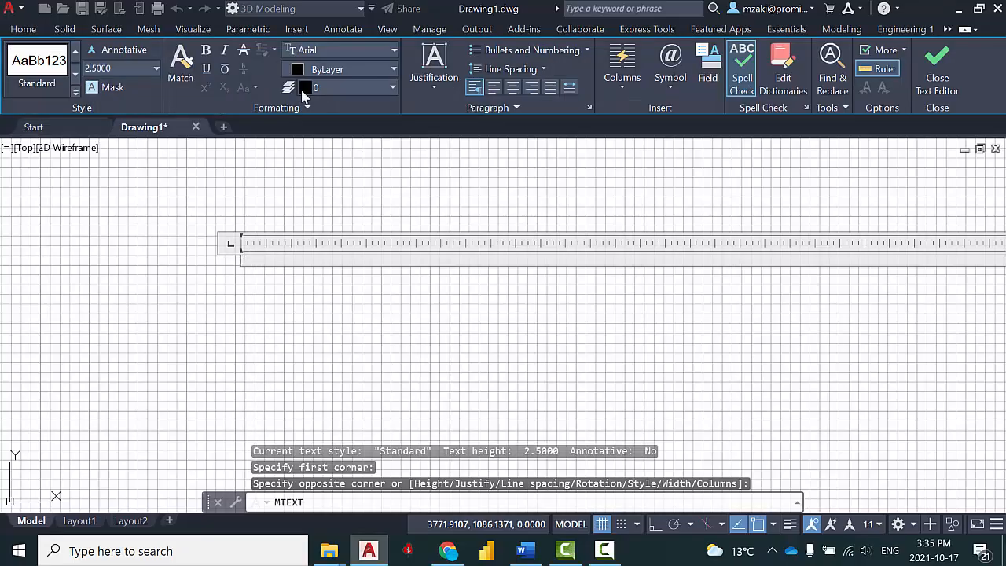
- Choose the kroy font from the Text Editor's font list
click(317, 49)
scroll(344, 140, down, 10)
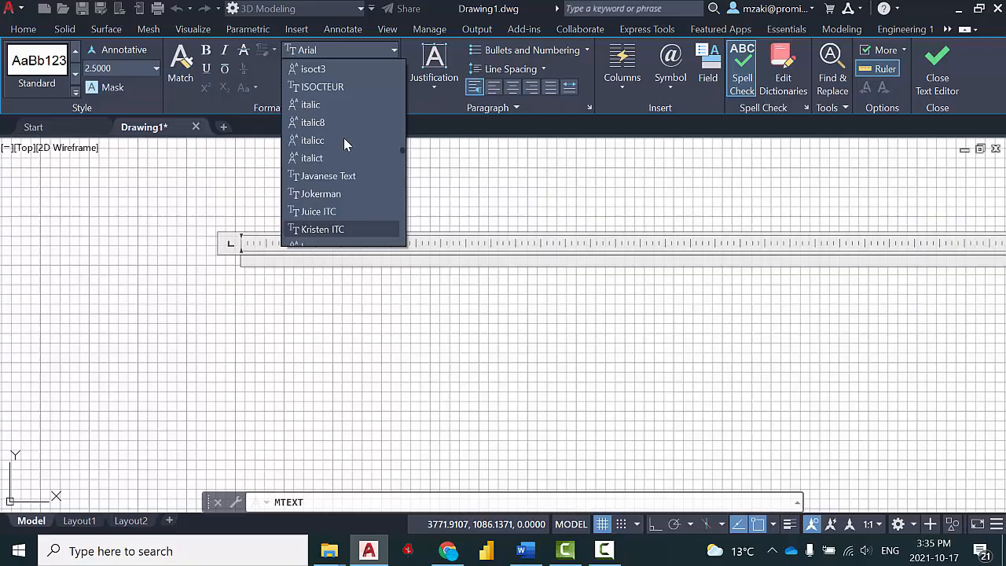
scroll(342, 177, down, 1)
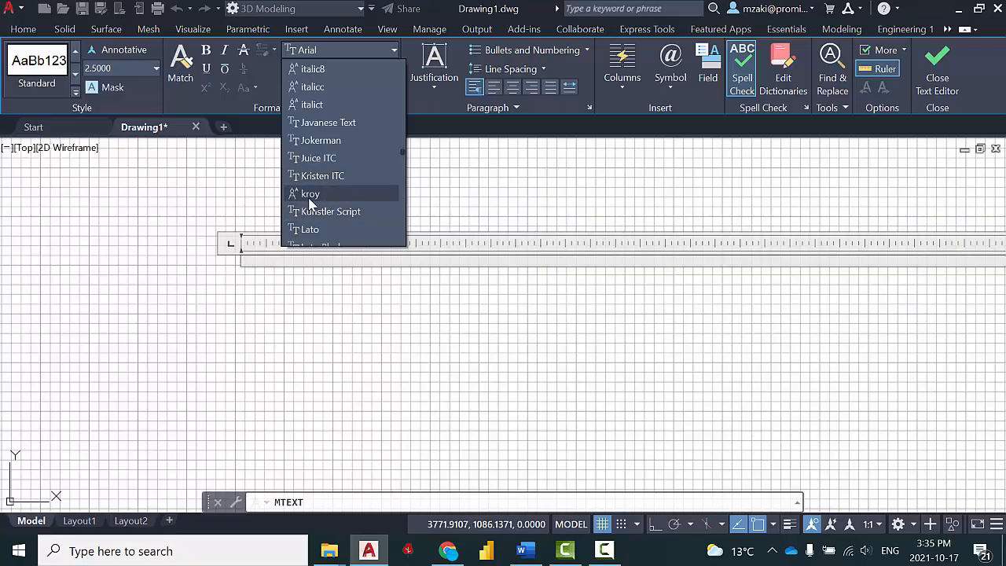
click(314, 194)
scroll(250, 261, down, 1)
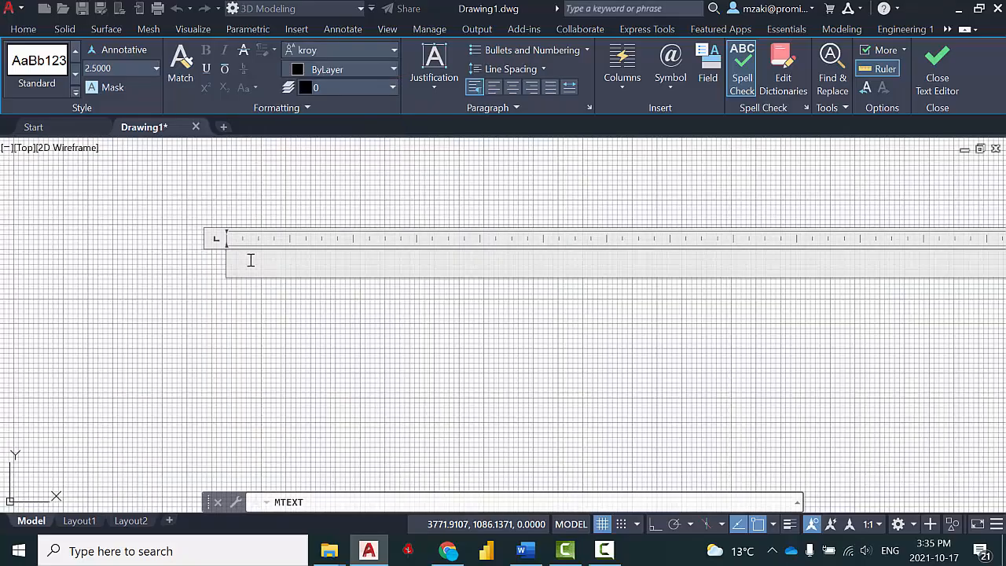